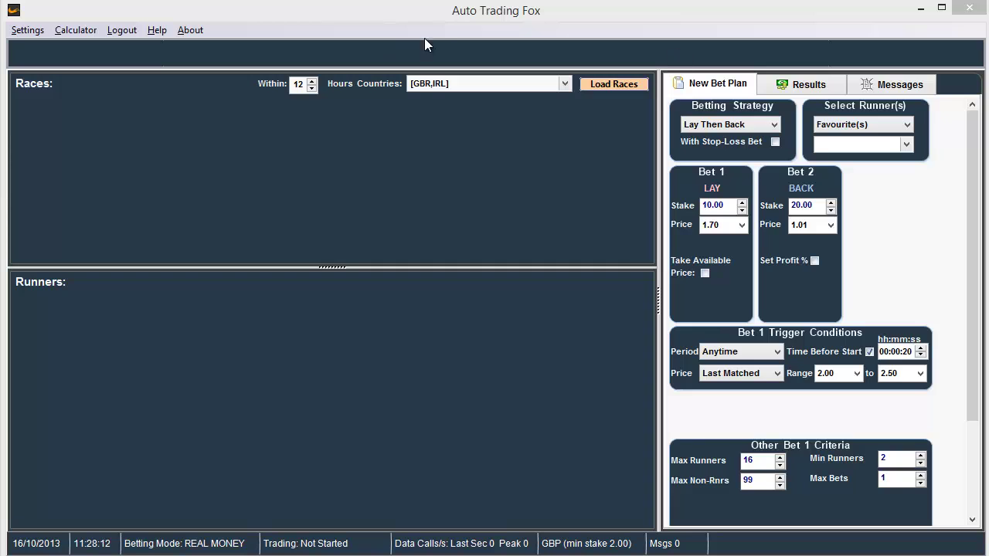
# Review the trading, Betfair, sound and message options in the program settings
pyautogui.click(26, 31)
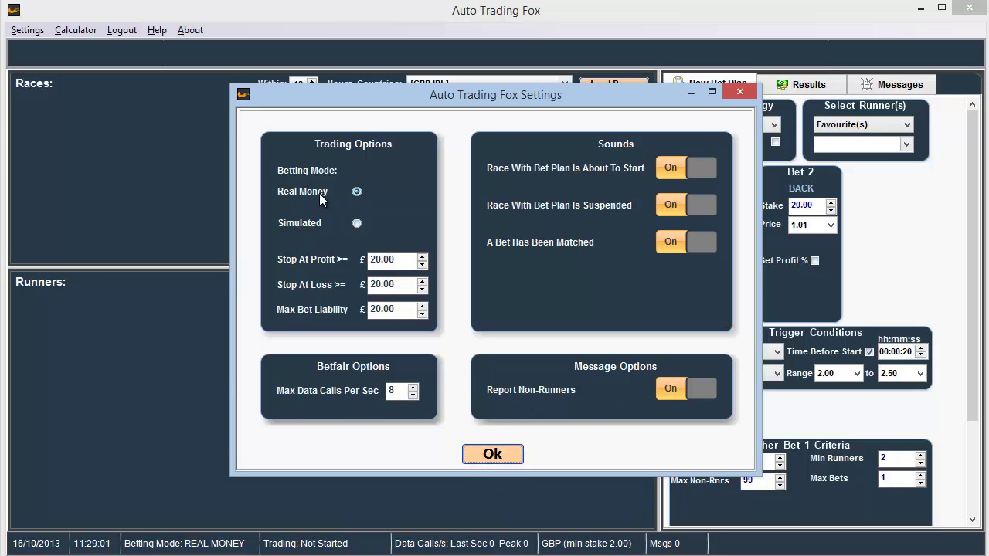
pyautogui.click(490, 455)
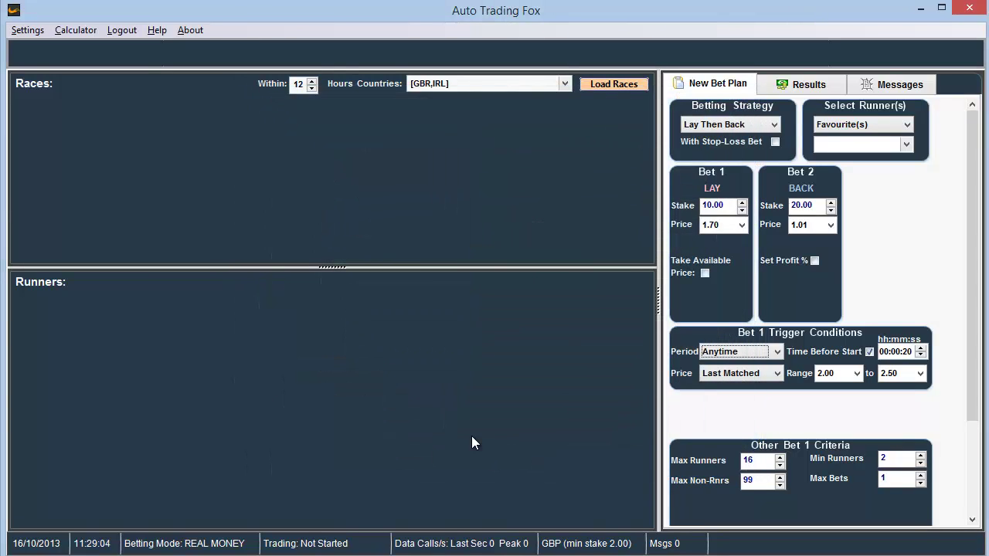
# Load the races for GBR and IRL that start within 12 hours
pyautogui.click(564, 83)
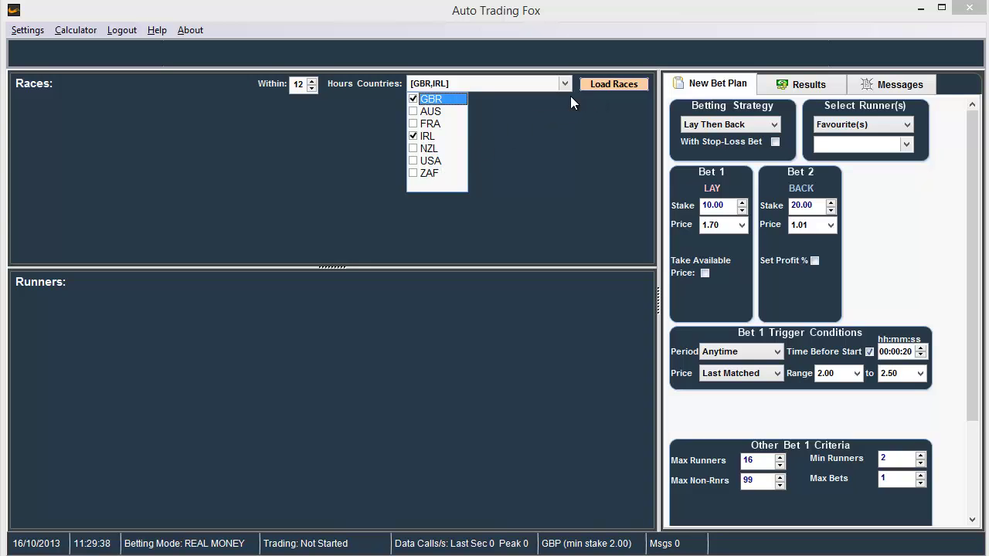
pyautogui.click(607, 85)
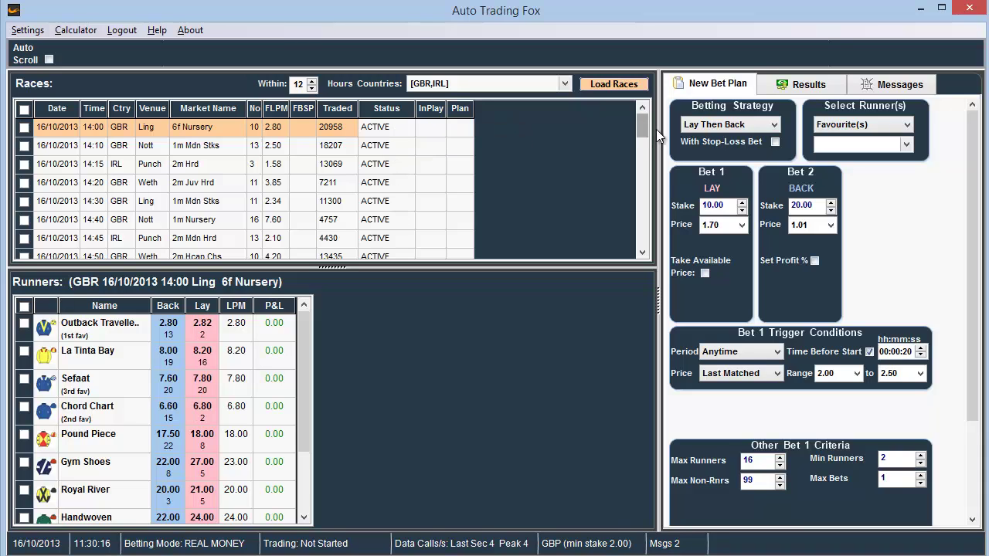
pyautogui.moveTo(646, 124)
pyautogui.mouseDown()
pyautogui.moveTo(645, 162)
pyautogui.moveTo(649, 111)
pyautogui.mouseUp()
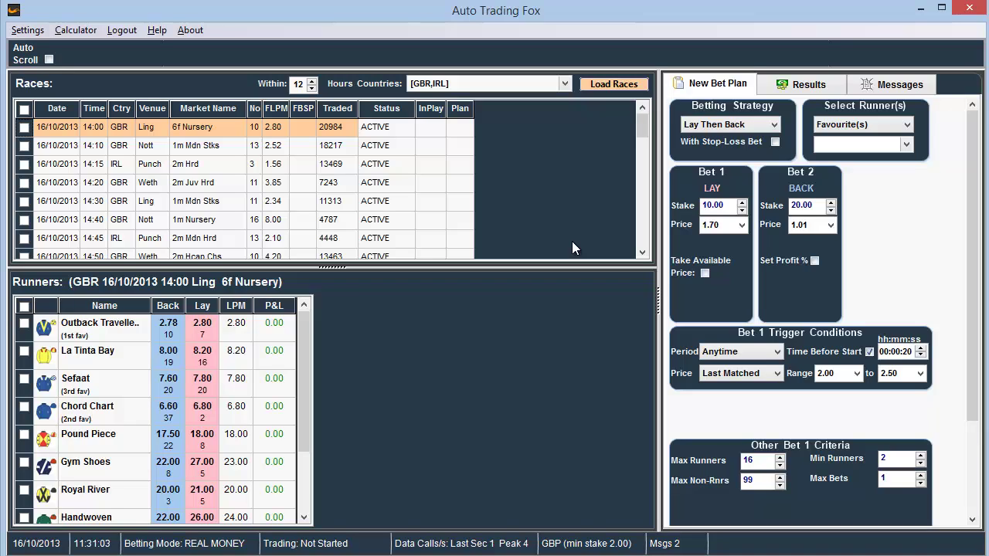
# Set the betting strategy to Back Then Lay without a stop-loss bet
pyautogui.click(775, 126)
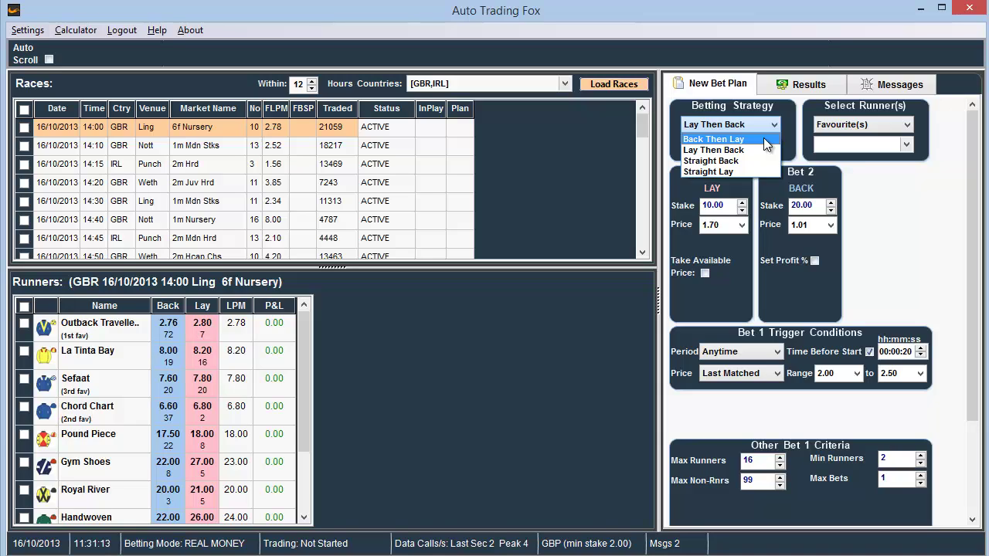
pyautogui.click(713, 139)
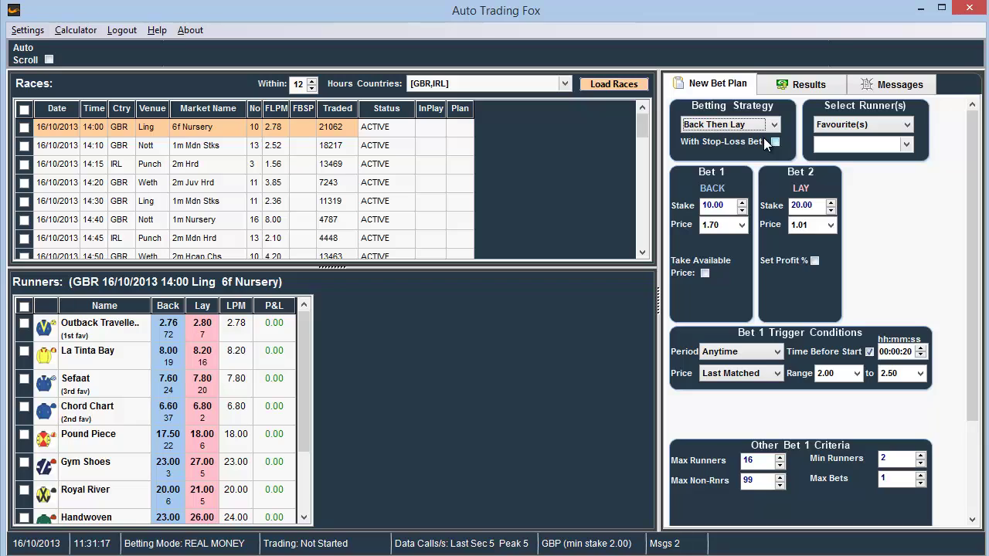
pyautogui.click(775, 142)
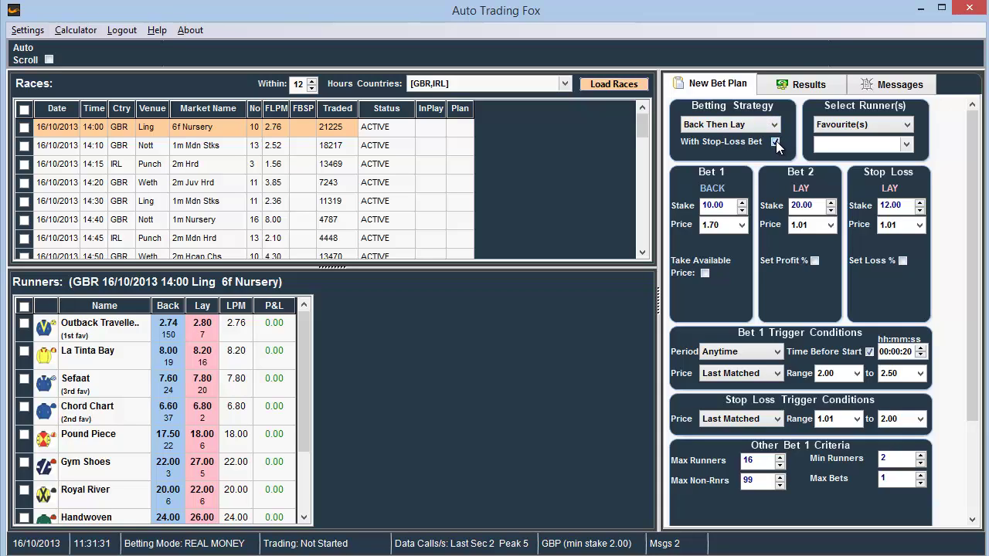
pyautogui.click(775, 141)
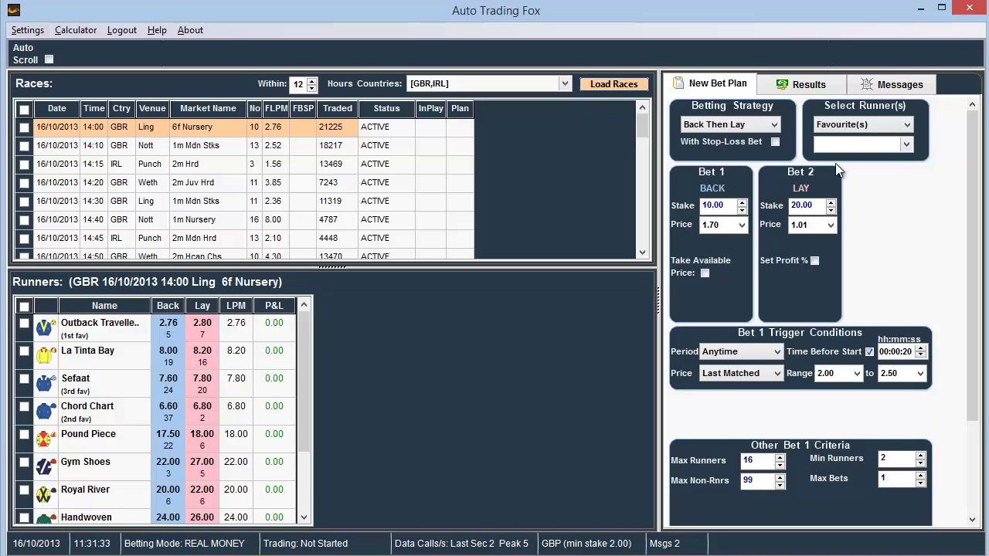
# Tick La Tinta Bay, Sefaat and Chord Chart in the 14:00 Ling race and clear those ticks again
pyautogui.click(907, 125)
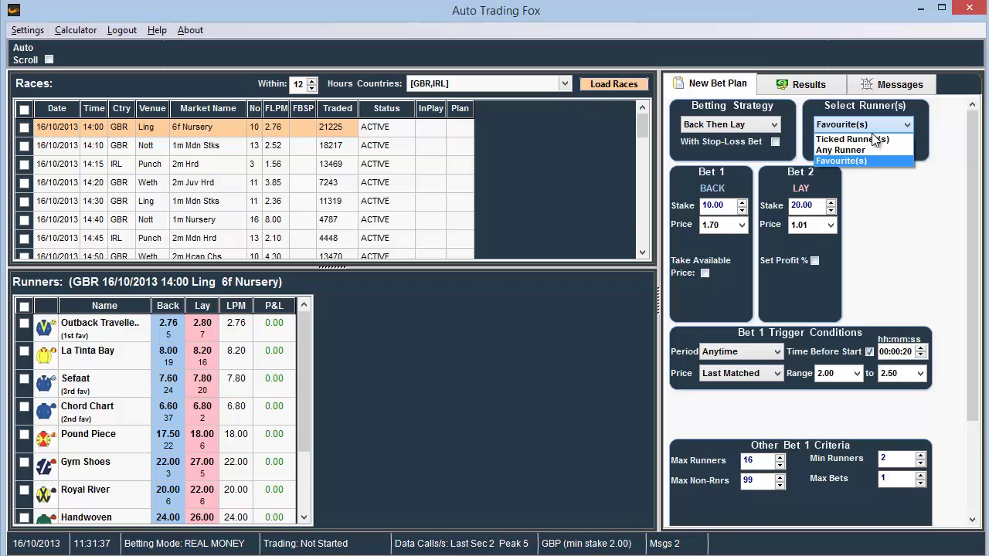
pyautogui.click(24, 352)
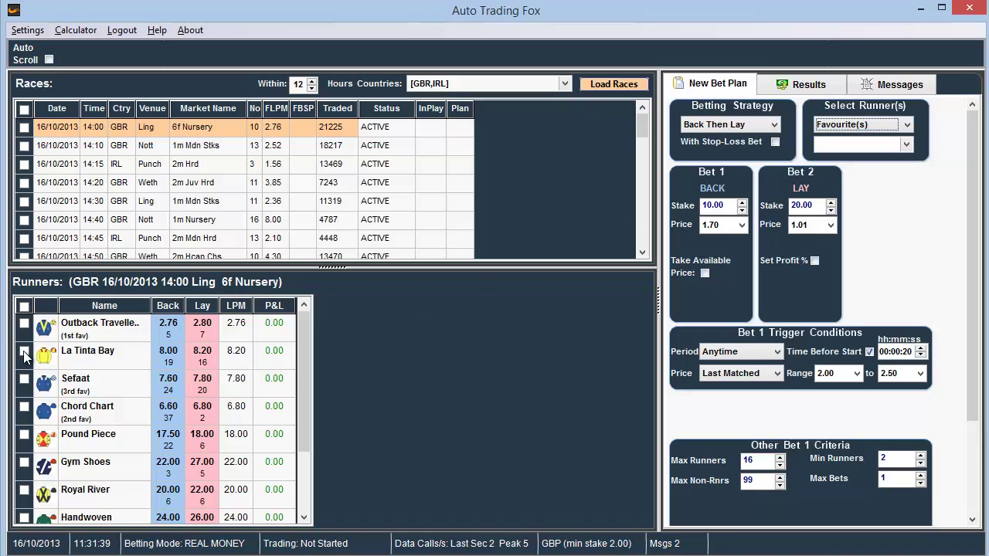
pyautogui.click(24, 352)
pyautogui.click(24, 379)
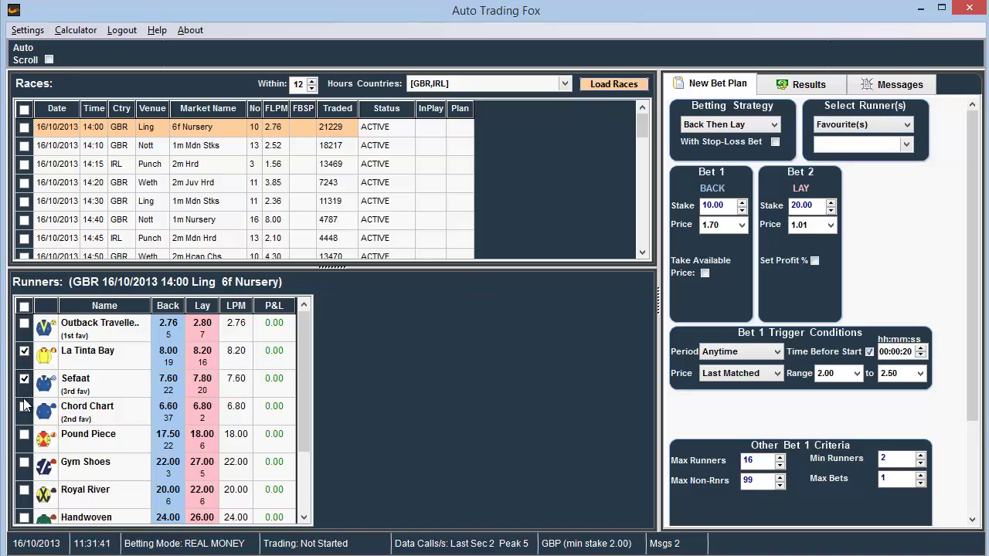
pyautogui.click(24, 407)
pyautogui.click(24, 379)
pyautogui.click(23, 352)
pyautogui.click(24, 408)
# Check the favourite choices for runner selection and set the bet plan to Any Runner
pyautogui.click(869, 124)
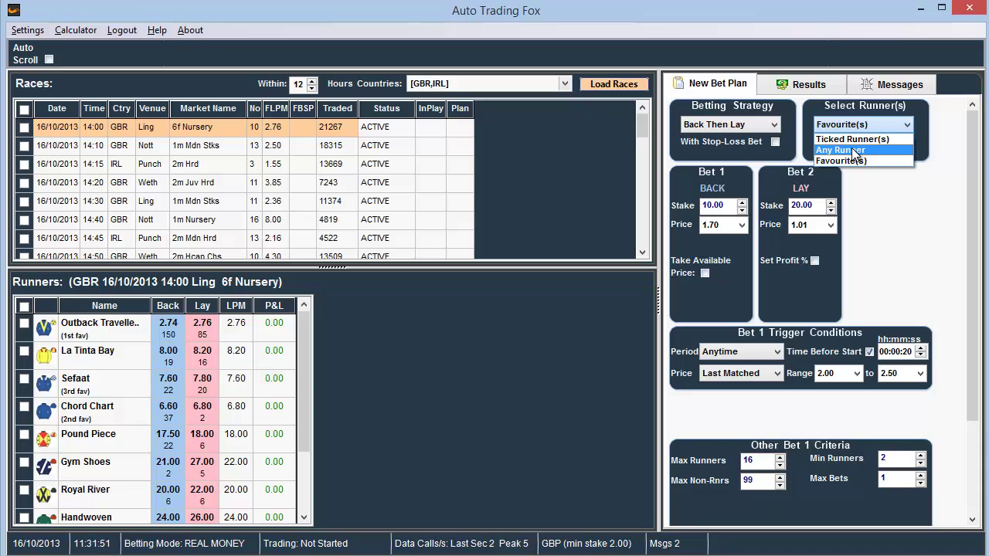
pyautogui.click(852, 161)
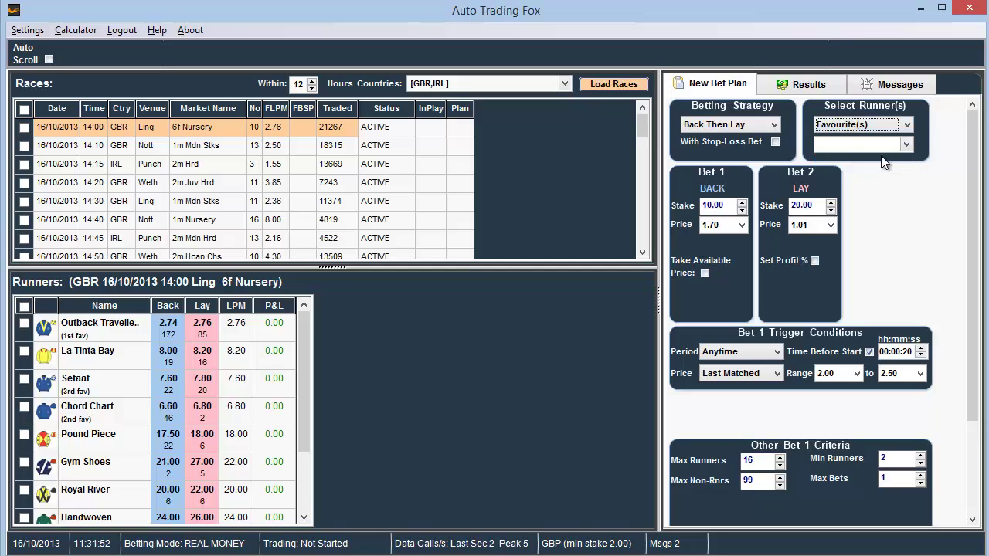
pyautogui.click(908, 145)
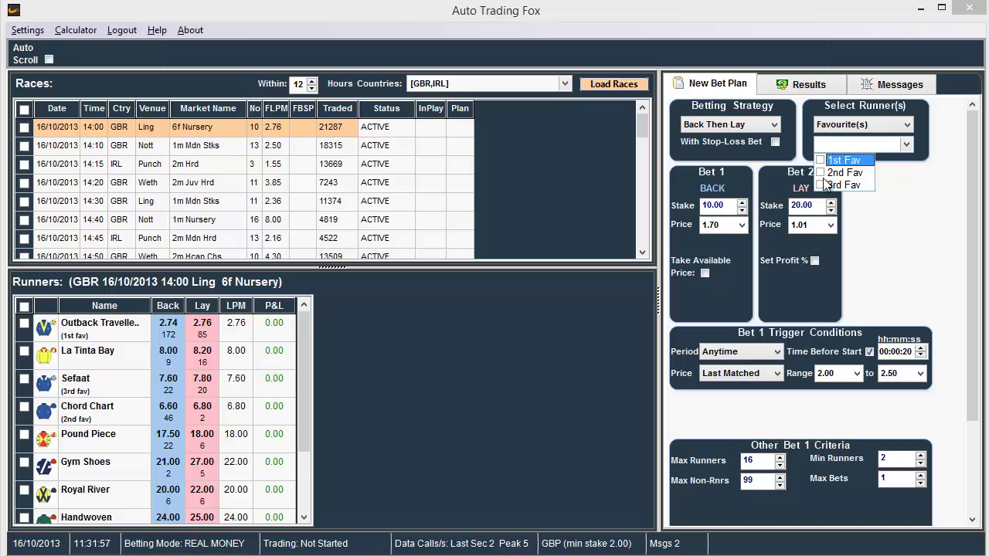
pyautogui.click(909, 146)
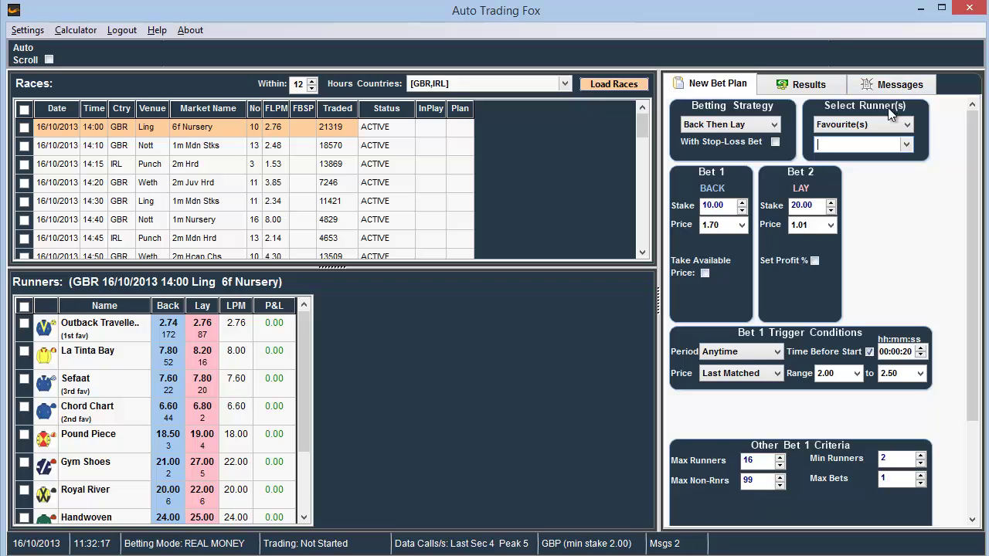
pyautogui.click(895, 128)
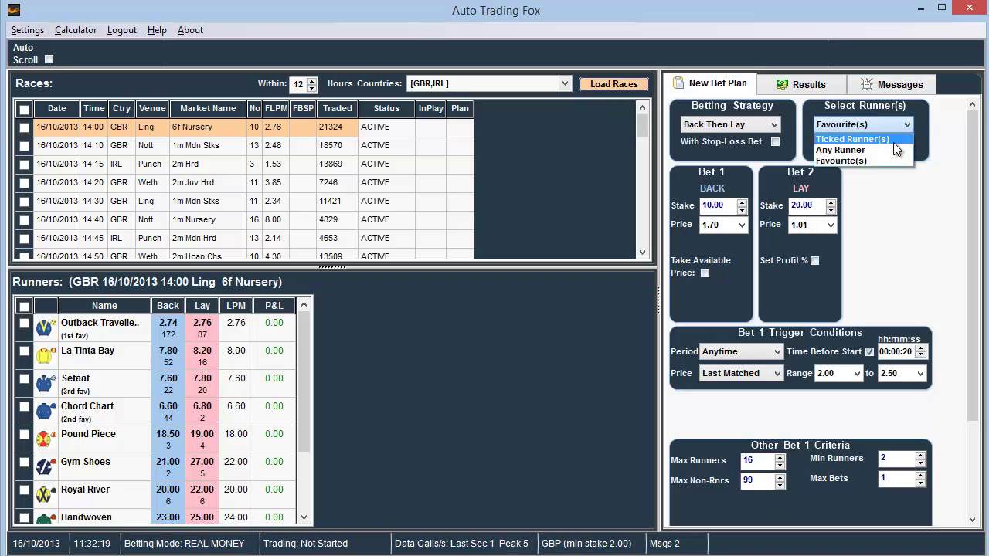
pyautogui.click(888, 150)
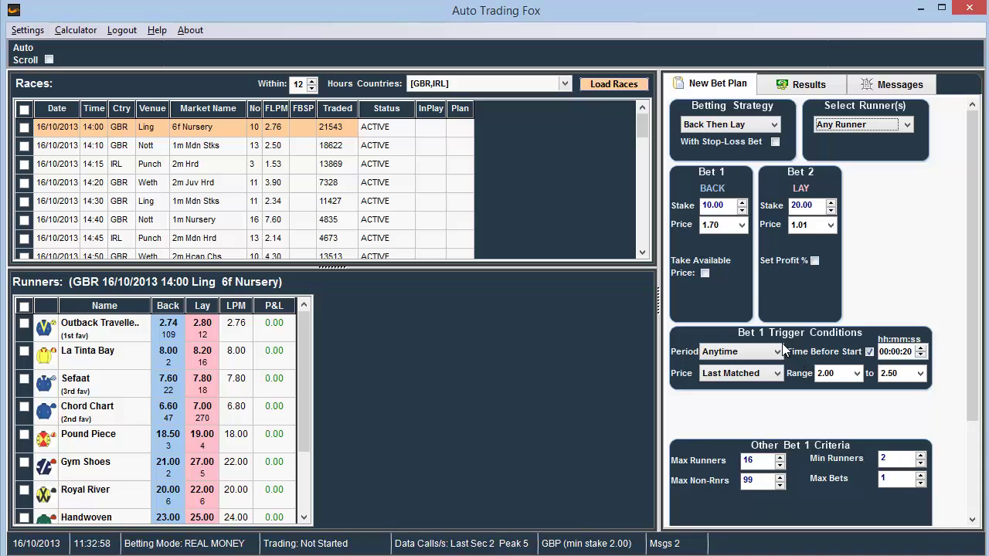
# Set Bet 1 to take the available price and Bet 2 to a set profit of 30.0%
pyautogui.click(742, 227)
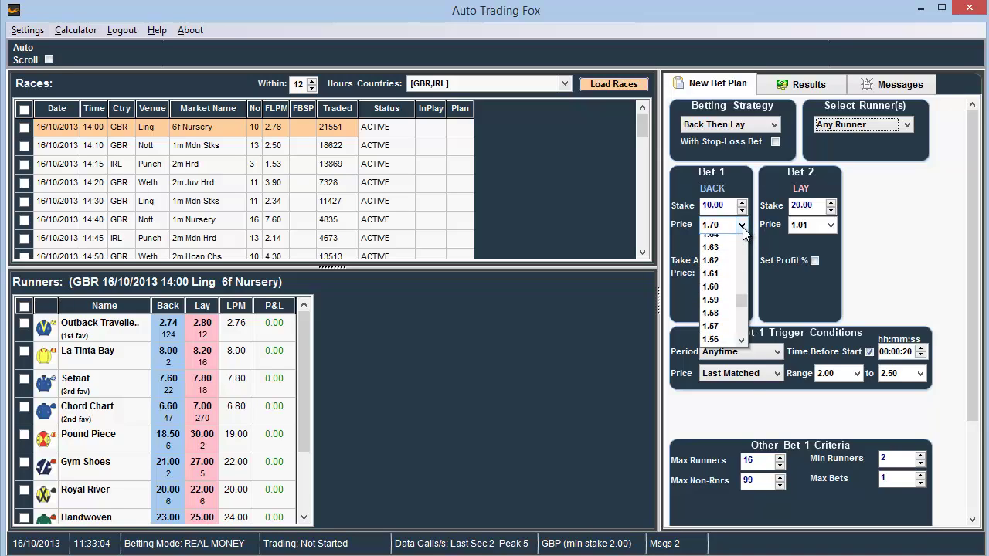
pyautogui.click(736, 247)
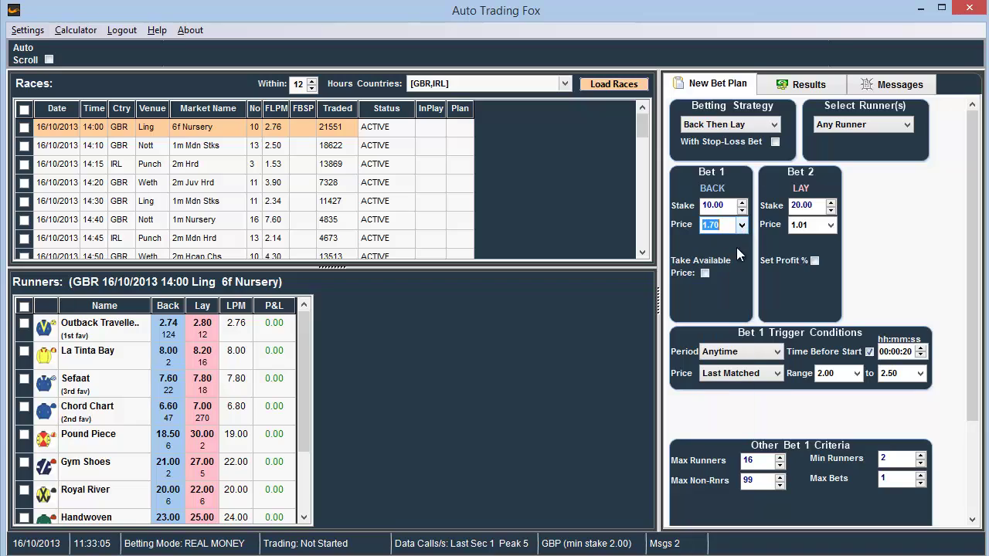
pyautogui.click(705, 273)
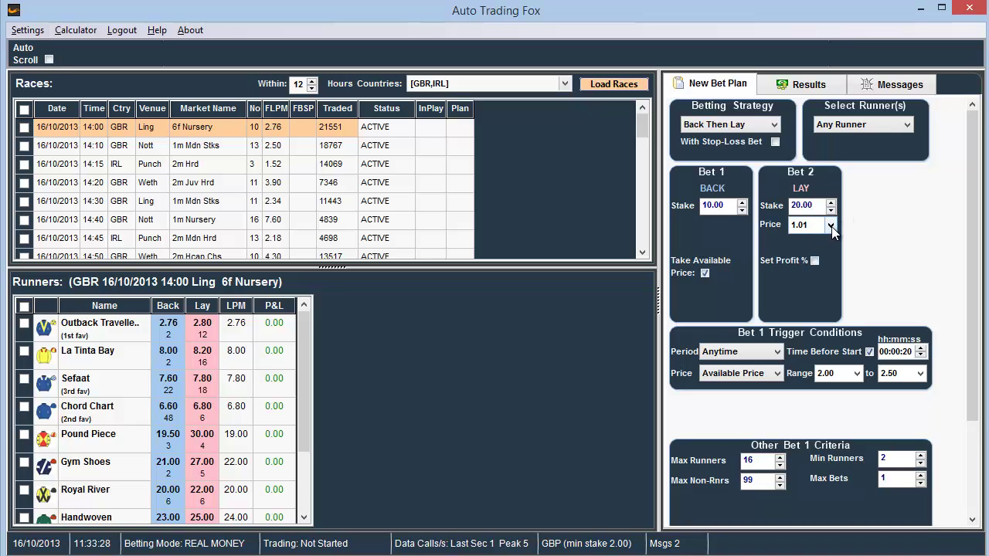
pyautogui.click(704, 272)
pyautogui.click(814, 261)
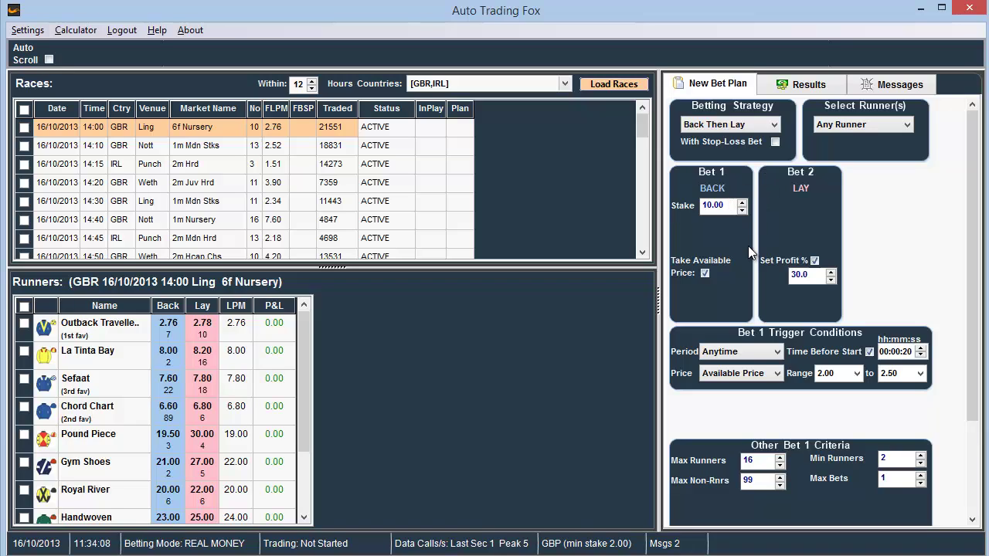
# Review the period and price options for Bet 1's trigger conditions and turn off taking the available price
pyautogui.click(777, 352)
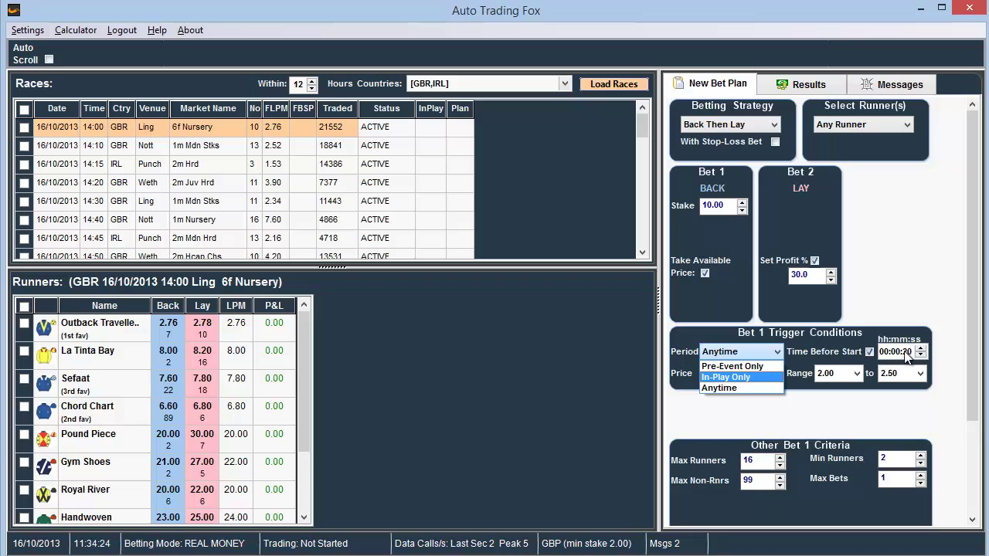
pyautogui.click(775, 351)
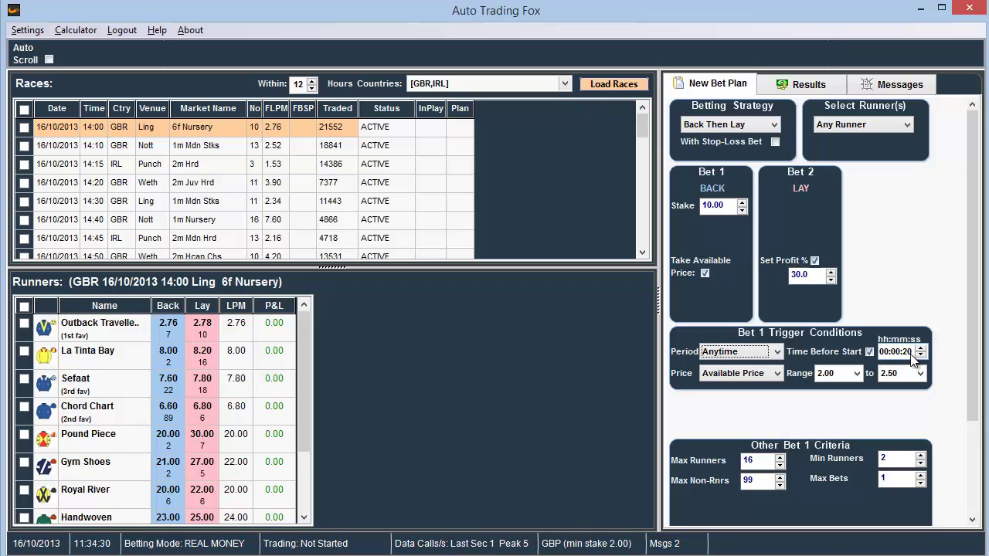
pyautogui.click(703, 272)
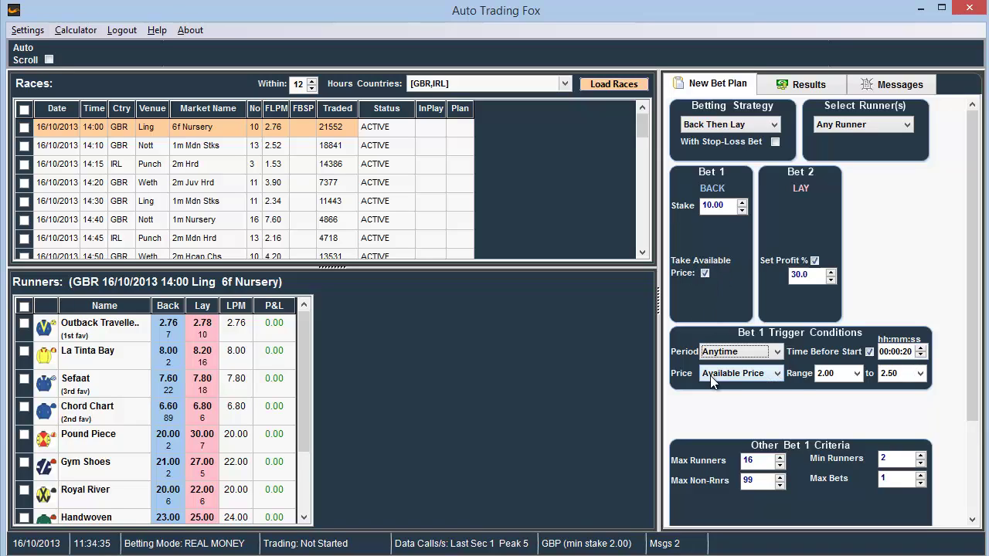
pyautogui.click(777, 373)
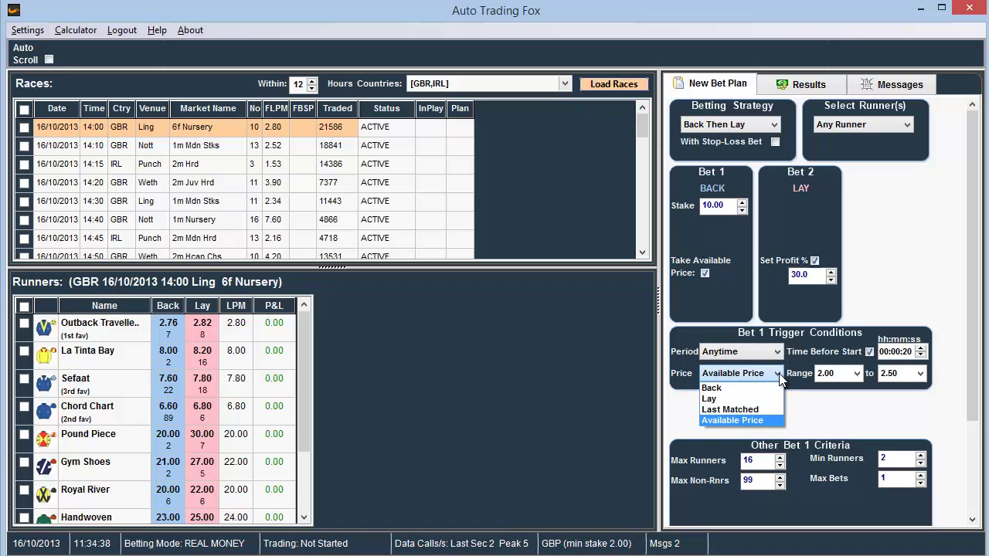
pyautogui.click(779, 373)
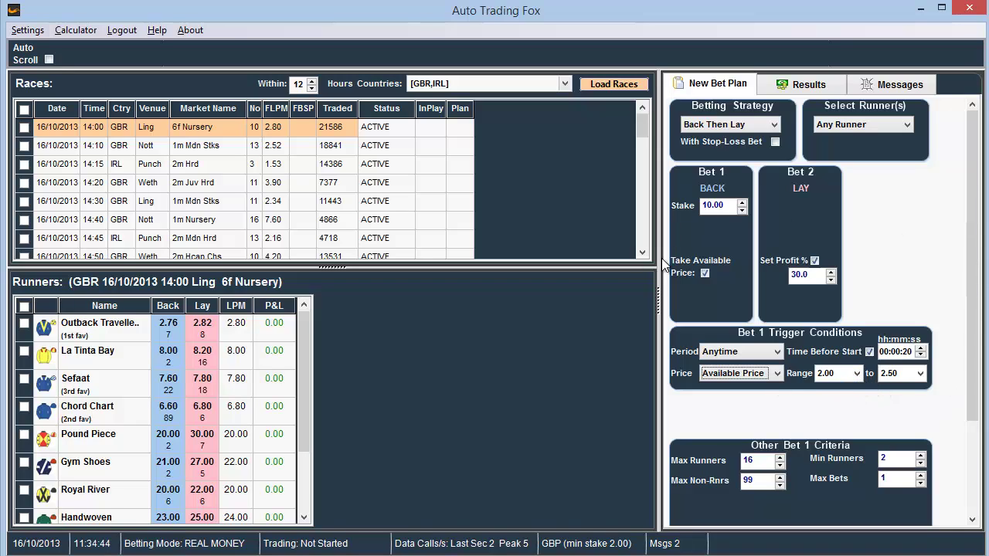
pyautogui.click(706, 273)
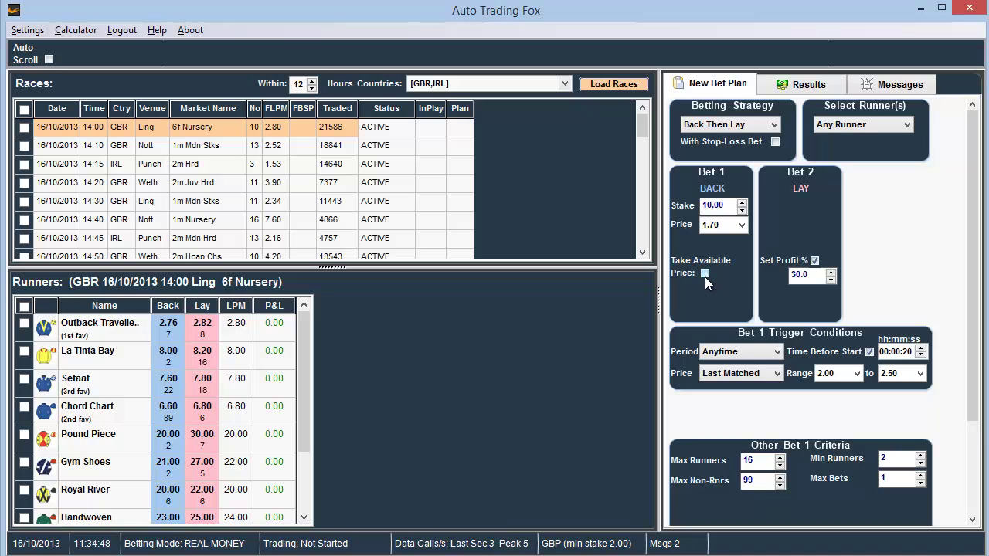
# Try In-Play Only as Bet 1's trigger period and set it back to Anytime
pyautogui.click(780, 352)
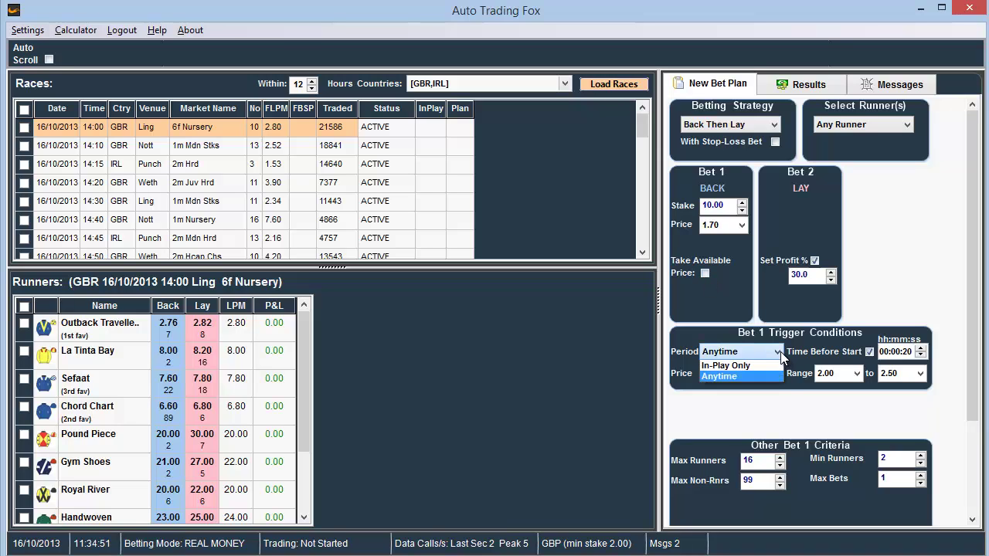
pyautogui.click(762, 377)
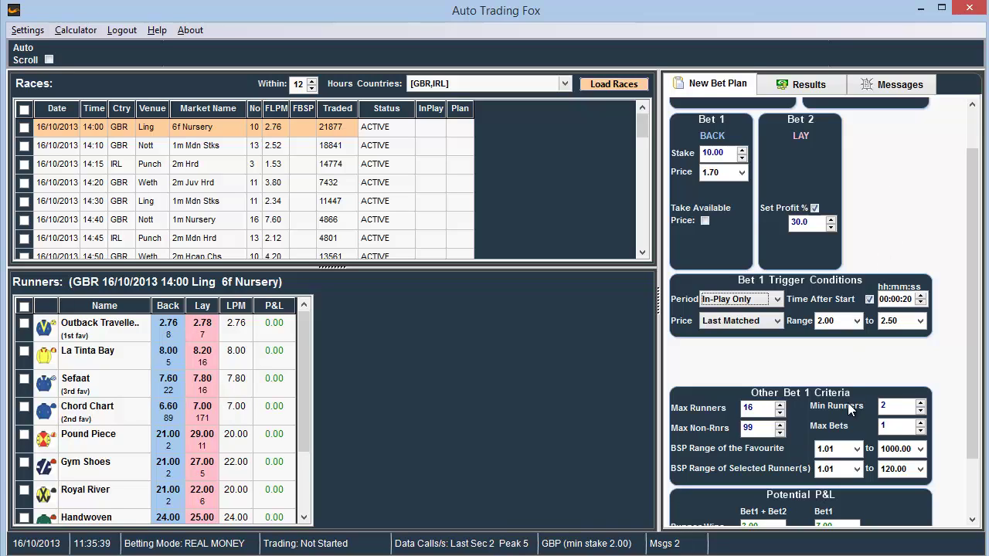
pyautogui.click(777, 300)
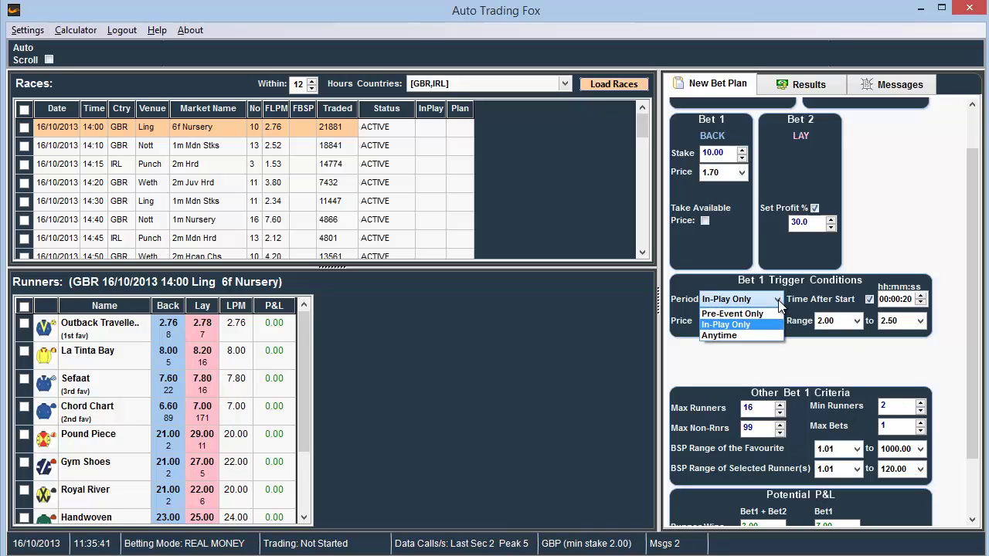
pyautogui.click(757, 334)
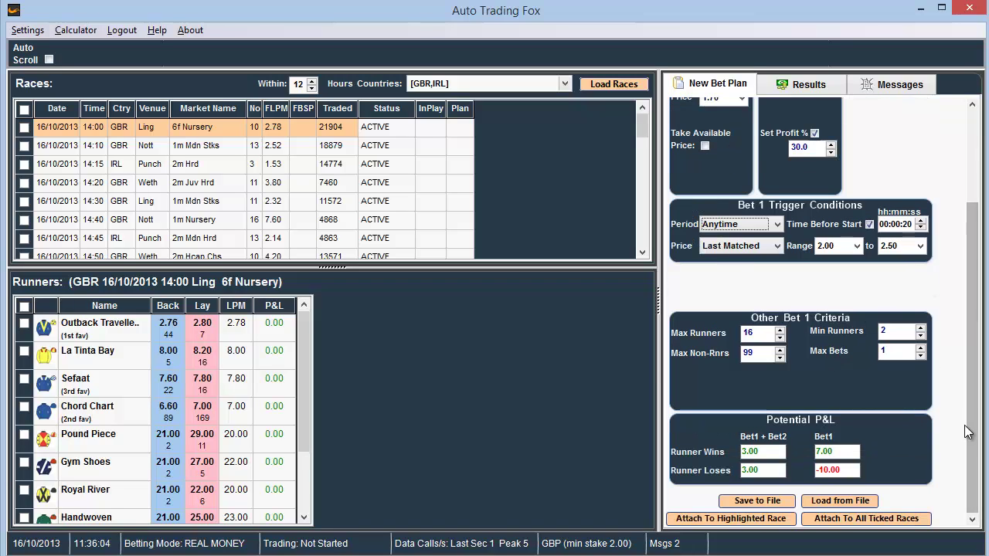
# Tick all the loaded races and attach the bet plan to all of them
pyautogui.scroll(-3, 964, 425)
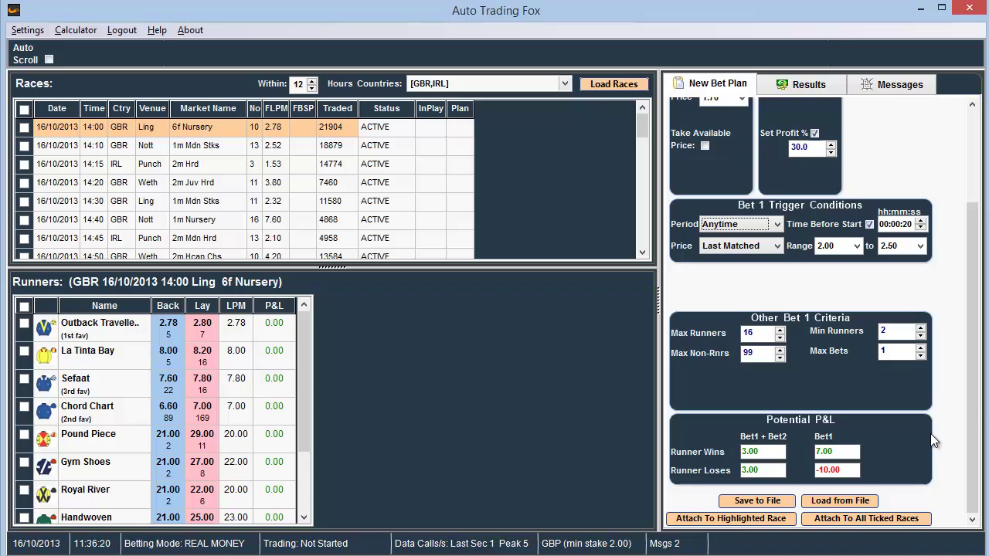
pyautogui.click(24, 111)
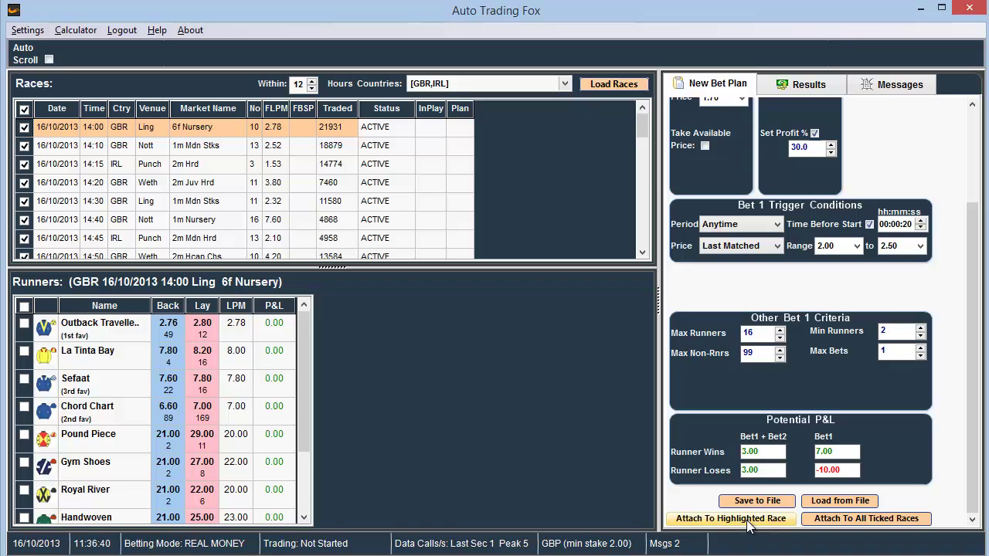
pyautogui.click(865, 518)
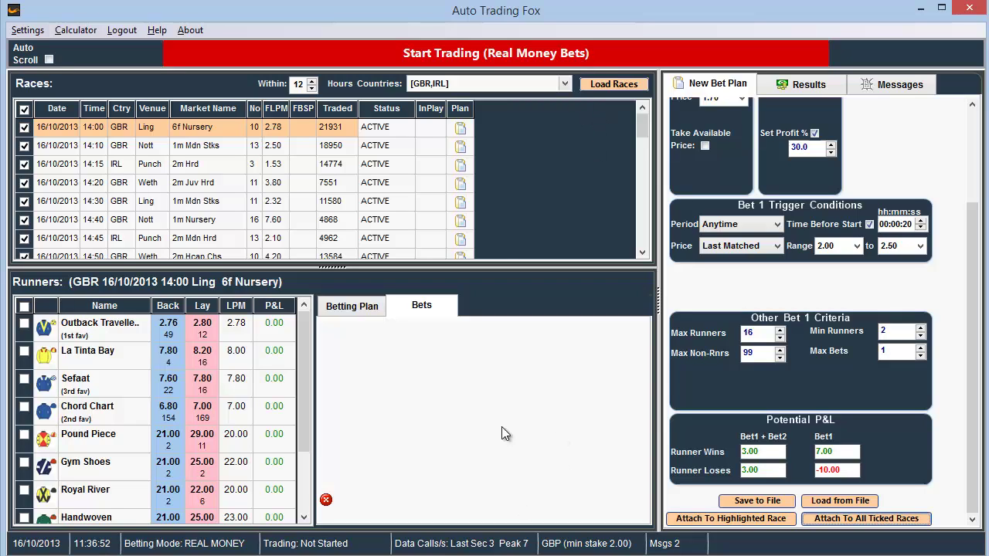
# Review the bet plan cancellation options, then inspect the attached betting plan and bets for the 14:00 Ling race
pyautogui.rightClick(461, 167)
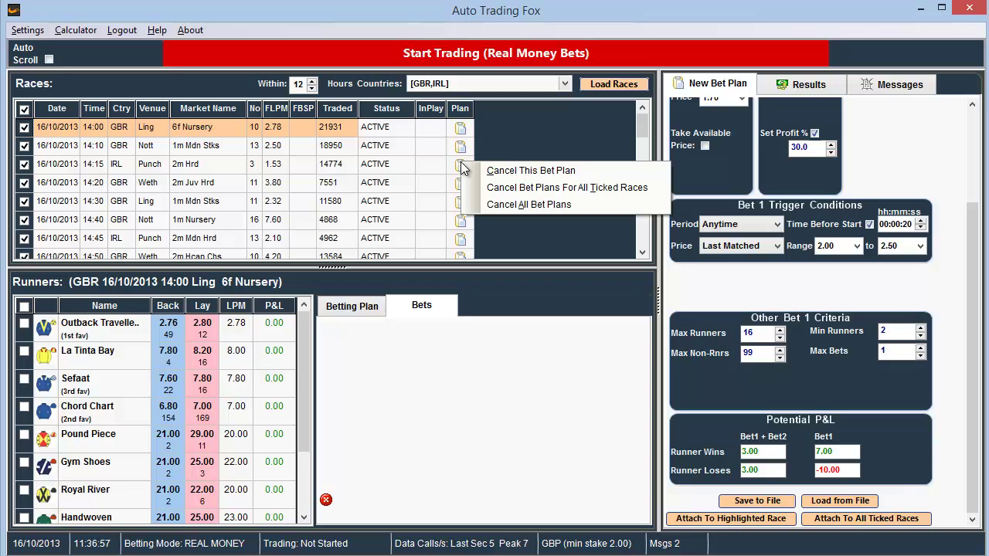
pyautogui.click(351, 306)
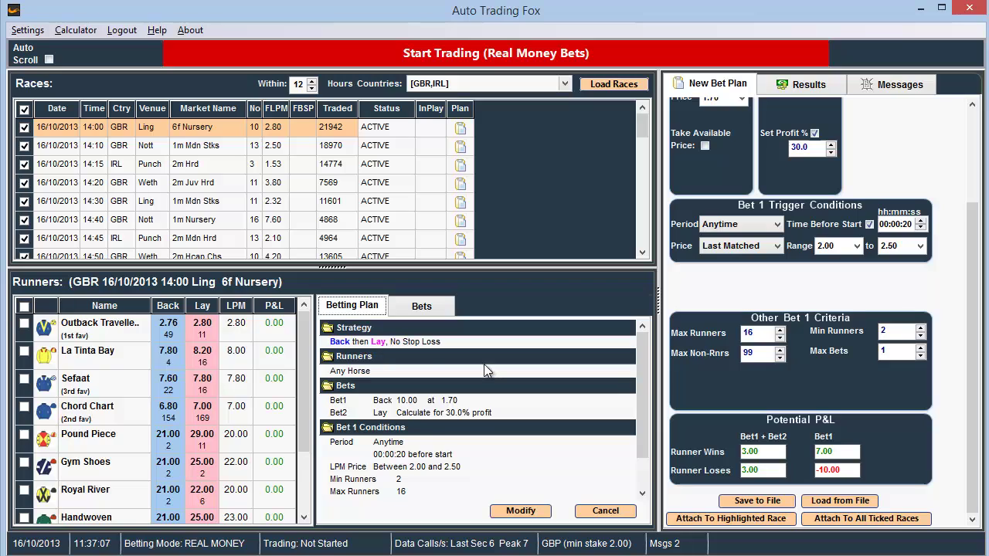
pyautogui.moveTo(641, 442); pyautogui.dragTo(637, 351)
pyautogui.click(419, 307)
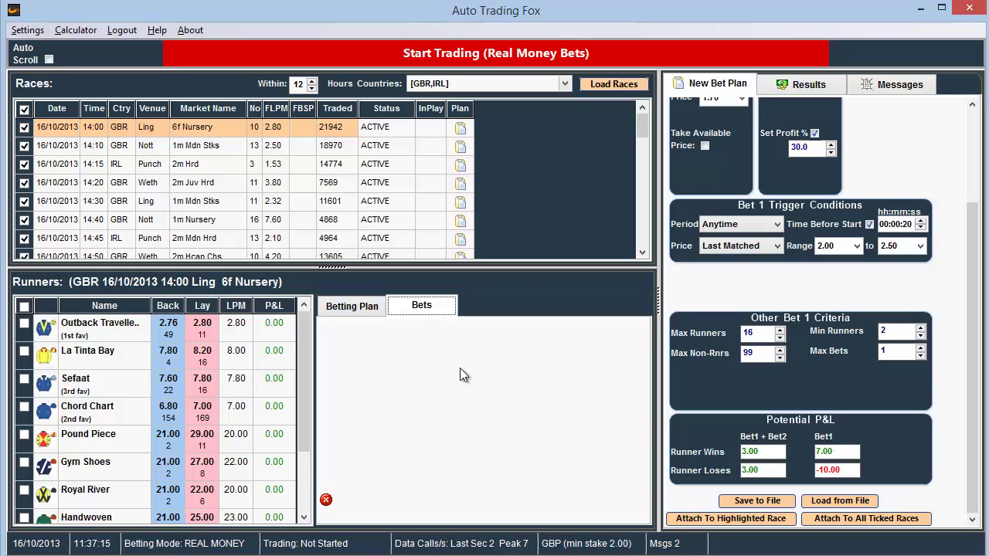
pyautogui.click(345, 307)
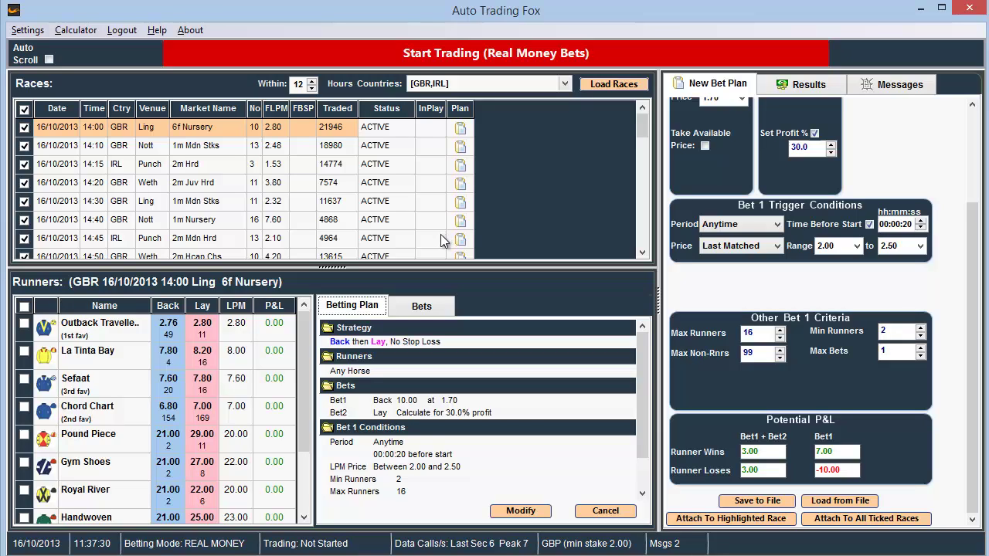
# Turn Auto Scroll on for the race list and switch it back off
pyautogui.click(48, 59)
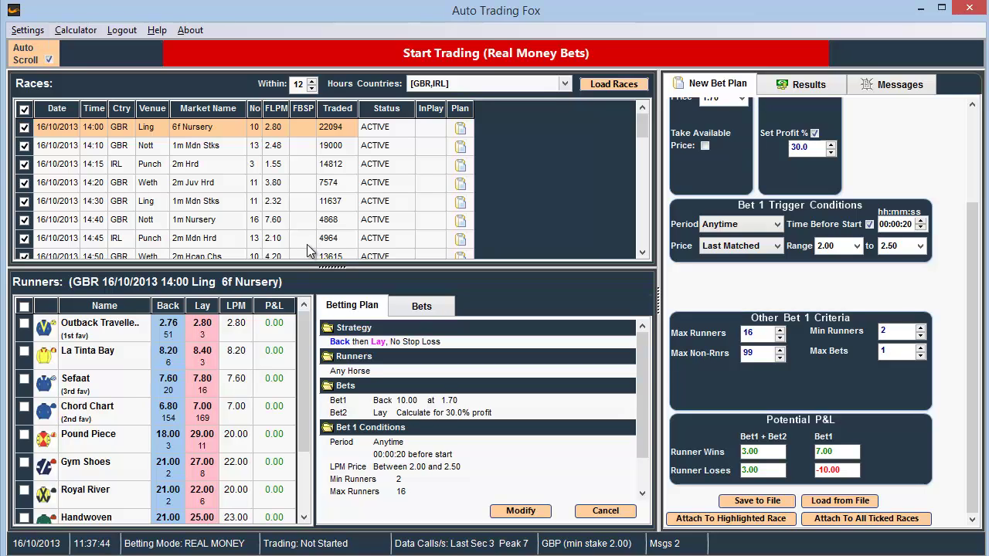
pyautogui.click(49, 59)
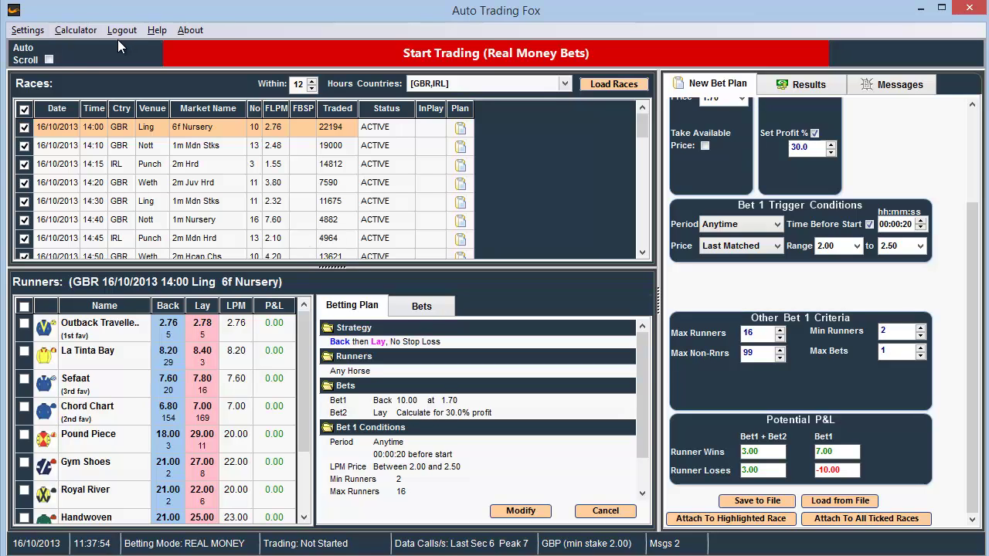
# Try different lay stakes in the Bet Calculator, equalise the win and lose outcomes, and close the calculator
pyautogui.click(75, 33)
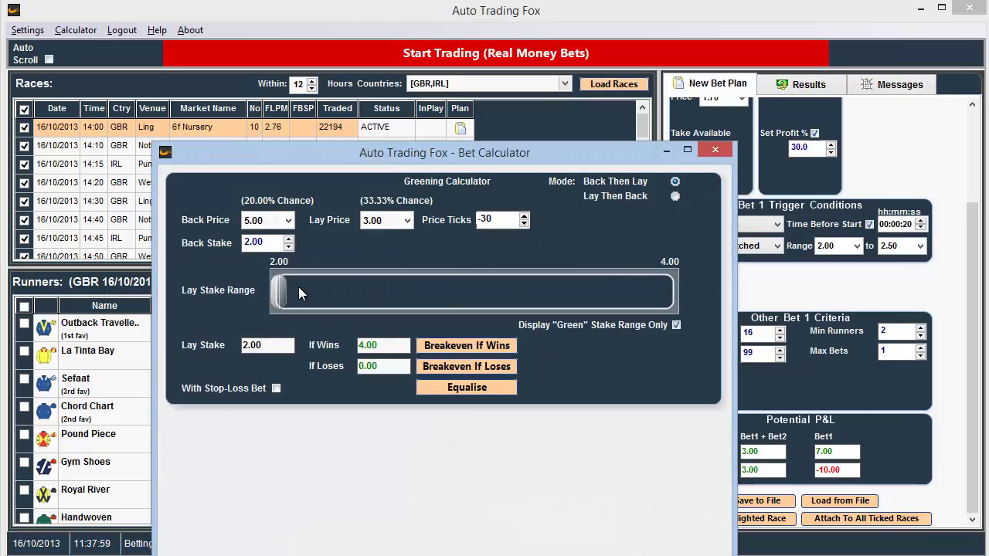
pyautogui.moveTo(281, 292); pyautogui.dragTo(423, 292)
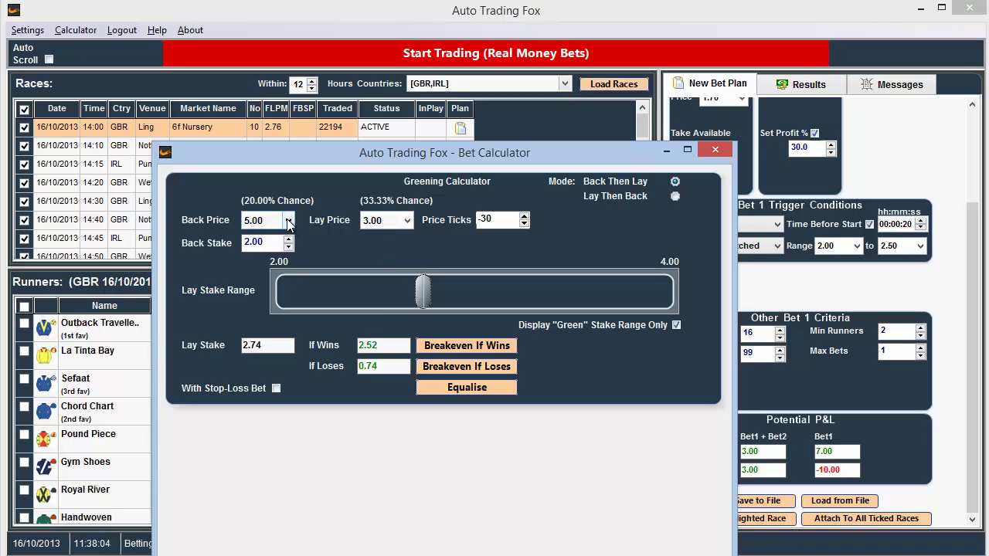
pyautogui.moveTo(426, 292); pyautogui.dragTo(531, 292)
pyautogui.click(328, 284)
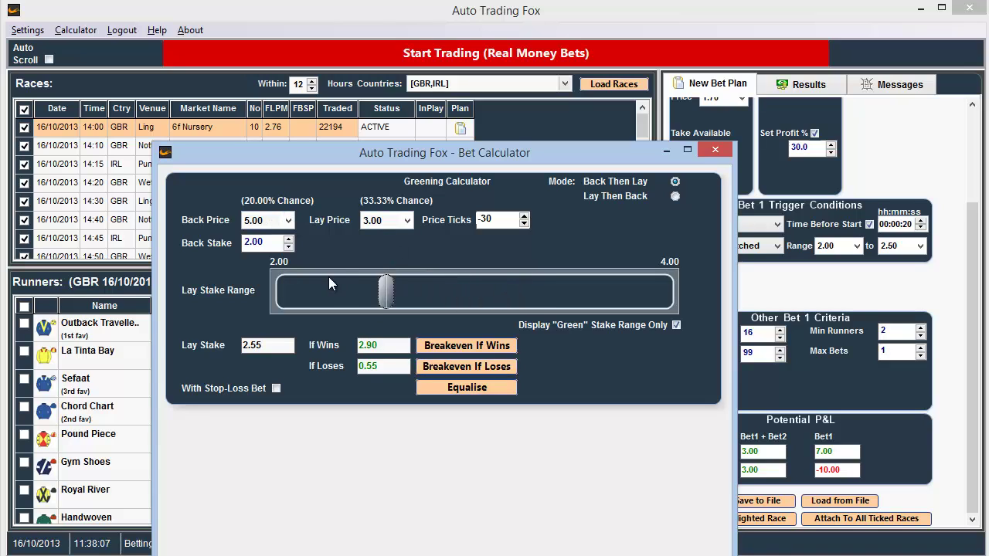
pyautogui.click(328, 283)
pyautogui.click(452, 390)
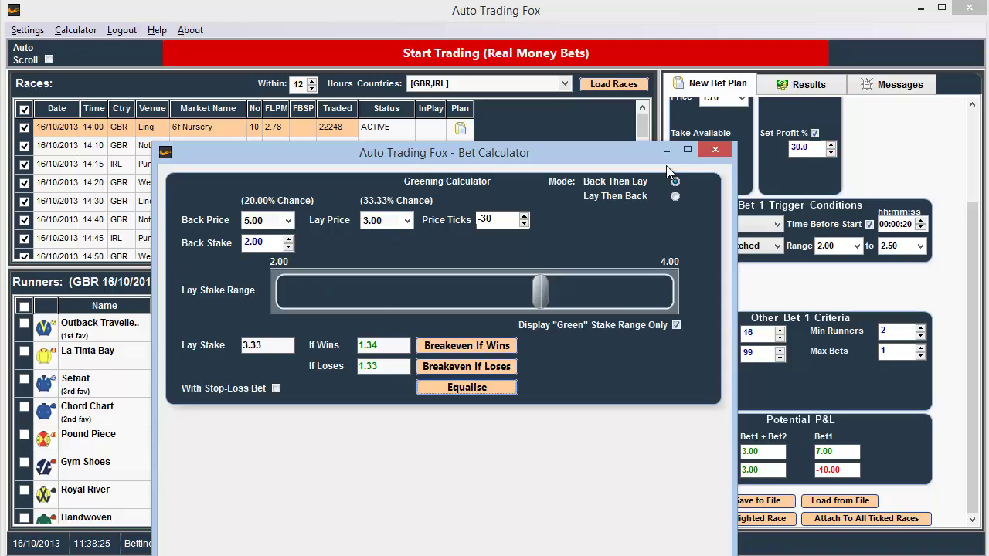
pyautogui.click(715, 149)
# Start real-money trading and show the bets placed on the 14:00 Ling race
pyautogui.click(507, 54)
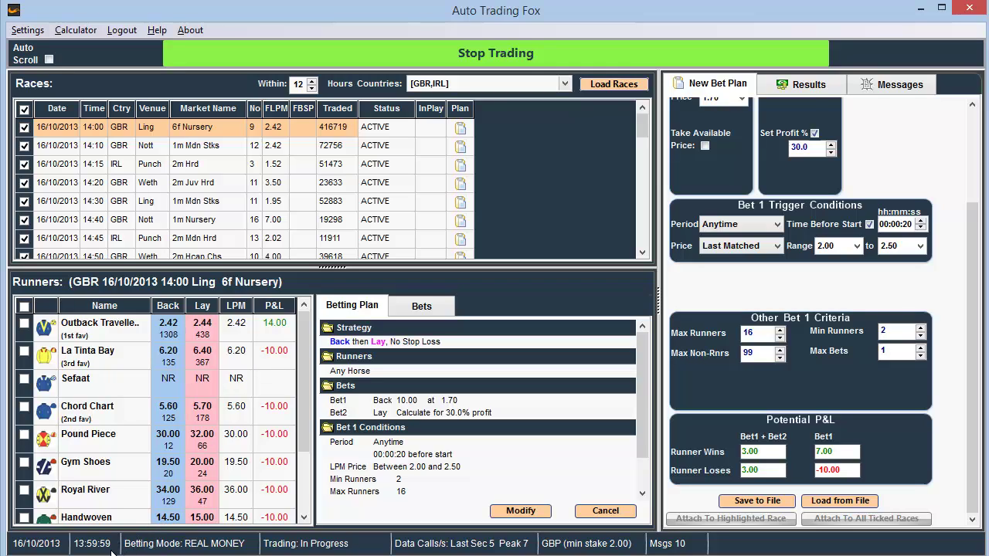
pyautogui.click(422, 307)
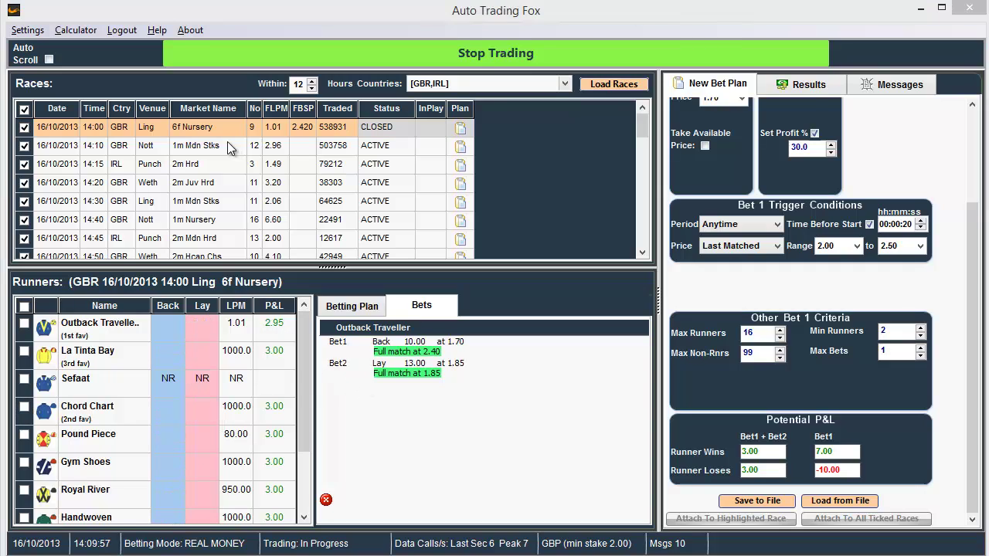
# Follow the 14:10 Nott race's runners and bets, and check the bet plan settings and the race results
pyautogui.click(227, 145)
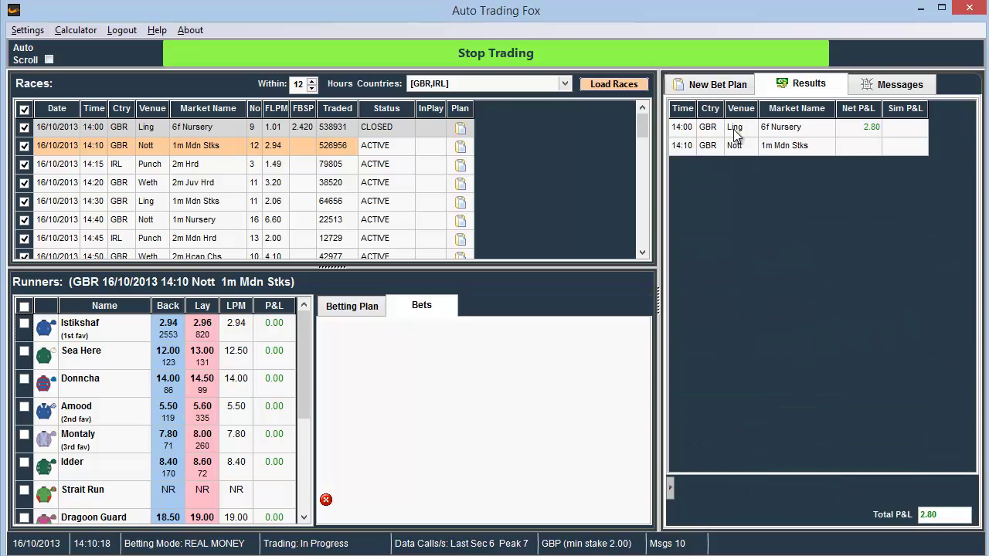
pyautogui.click(724, 86)
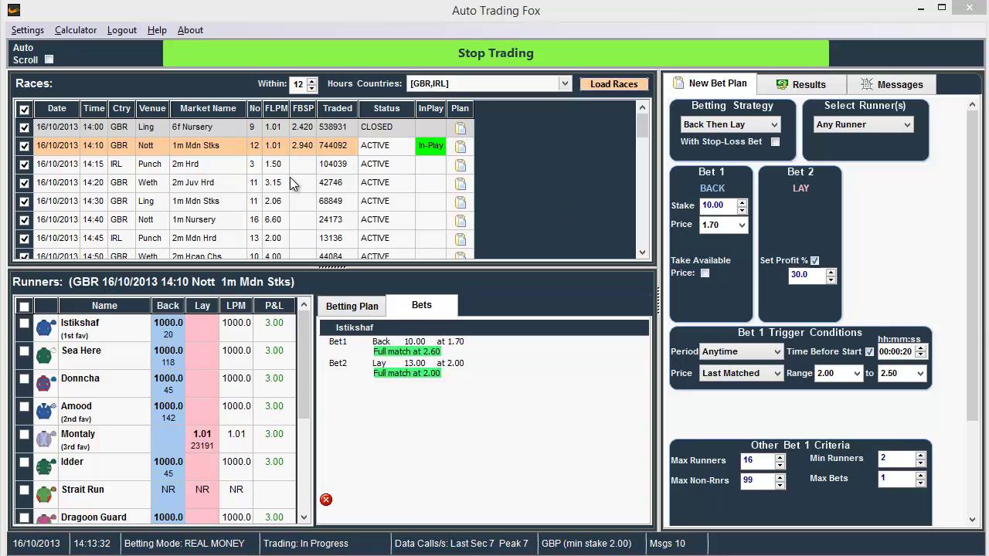
pyautogui.click(805, 88)
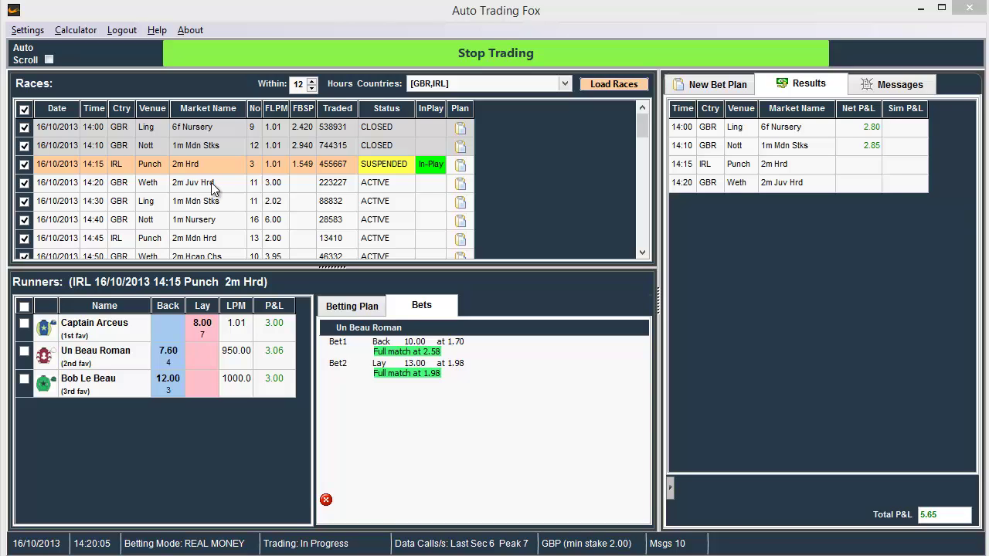
# Select the 14:20 Weth 2m Juv Hrd race and examine its runners and bets
pyautogui.click(211, 183)
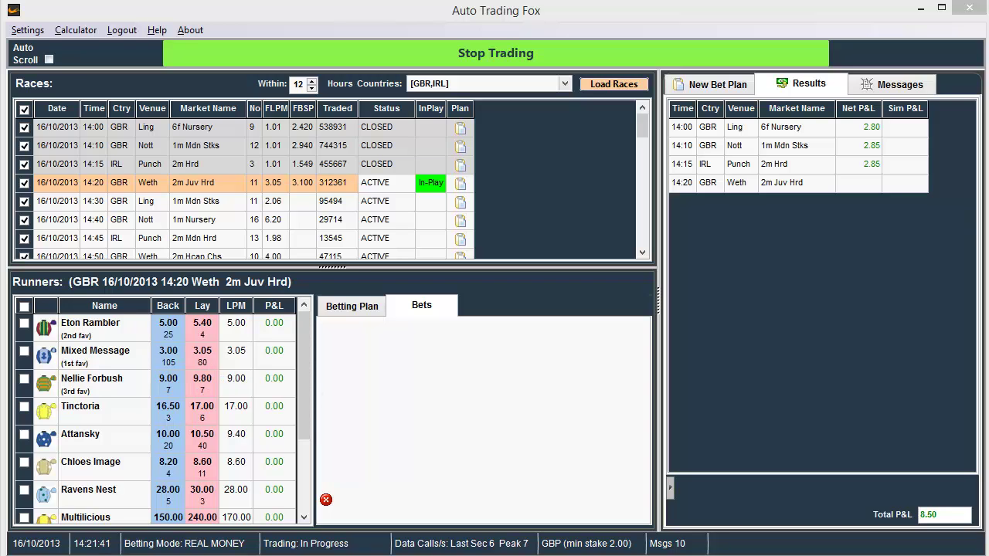
pyautogui.moveTo(304, 324)
pyautogui.mouseDown()
pyautogui.moveTo(299, 398)
pyautogui.moveTo(306, 314)
pyautogui.mouseUp()
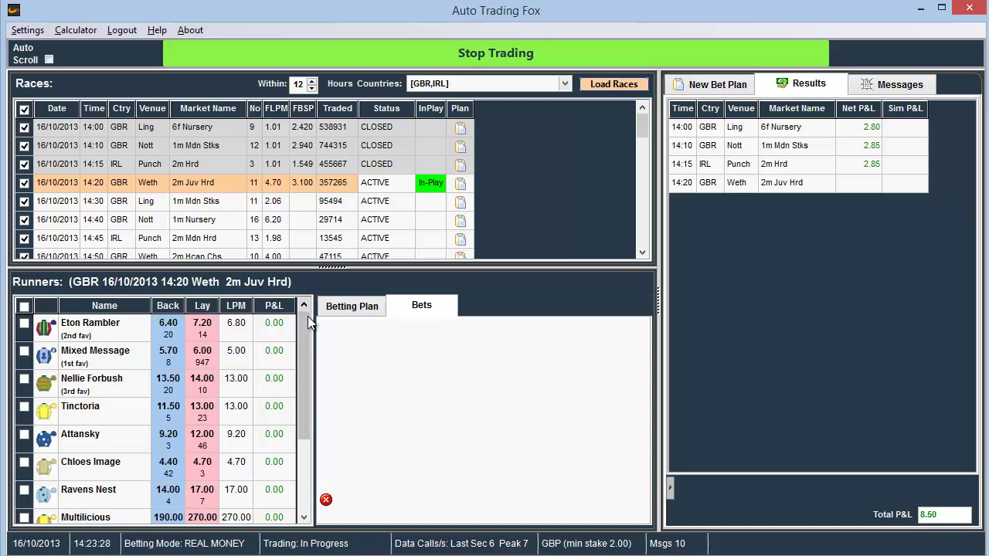